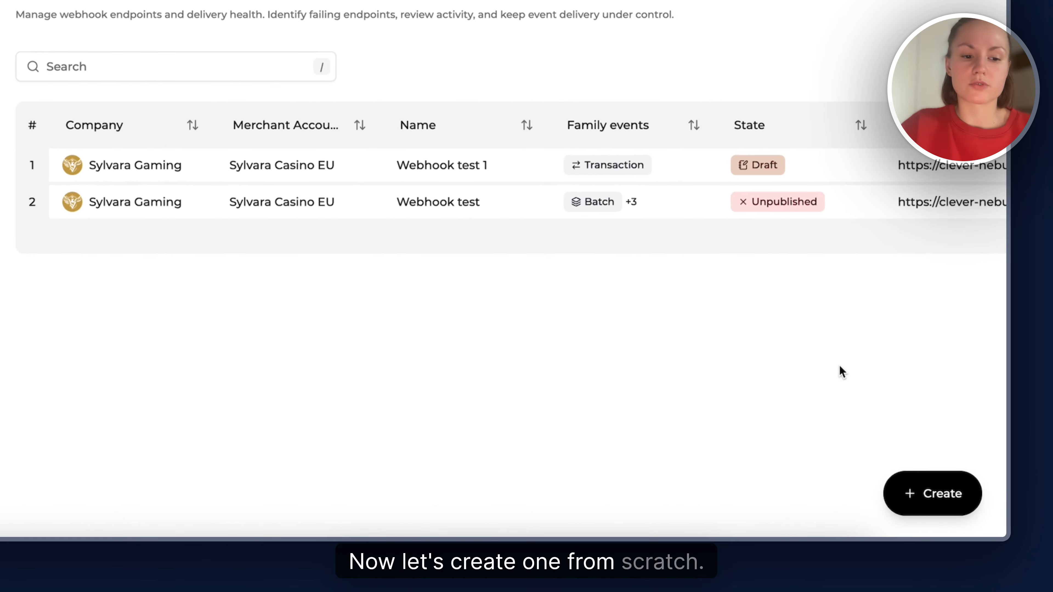
# Start a new webhook scoped to the company Sylvara Gaming and the merchant account Sylvara Casino EU
pyautogui.click(922, 496)
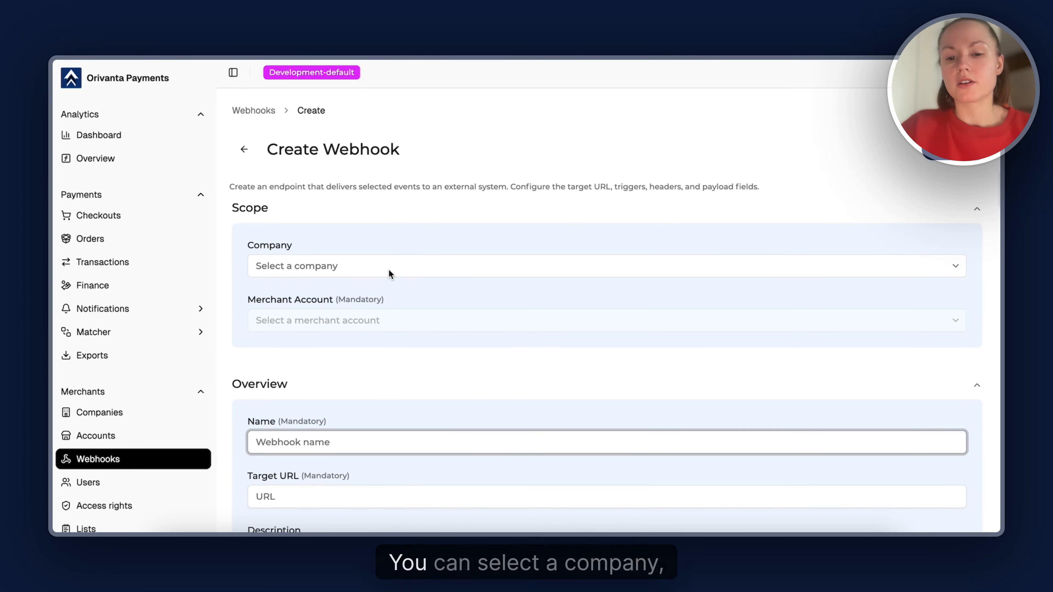
pyautogui.click(389, 269)
pyautogui.click(376, 312)
pyautogui.click(375, 318)
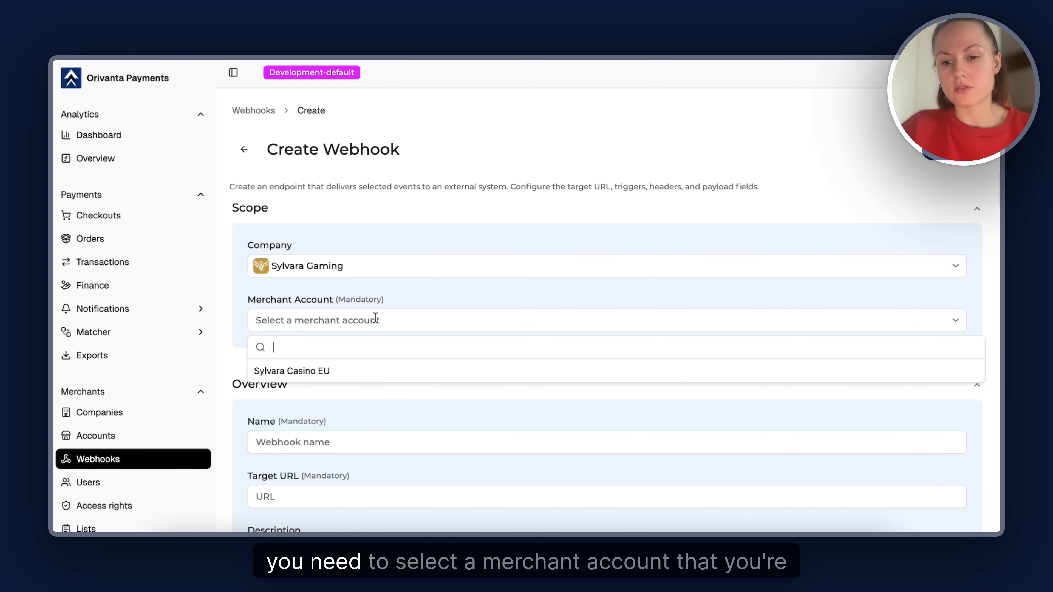
pyautogui.click(359, 366)
pyautogui.scroll(-2, 358, 366)
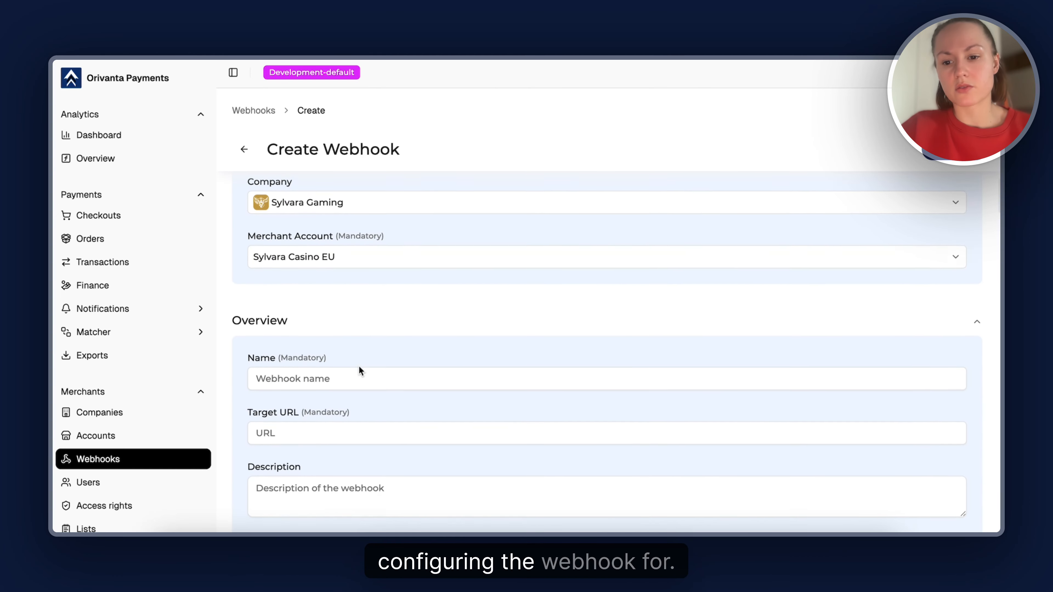
pyautogui.click(344, 377)
pyautogui.write('Web')
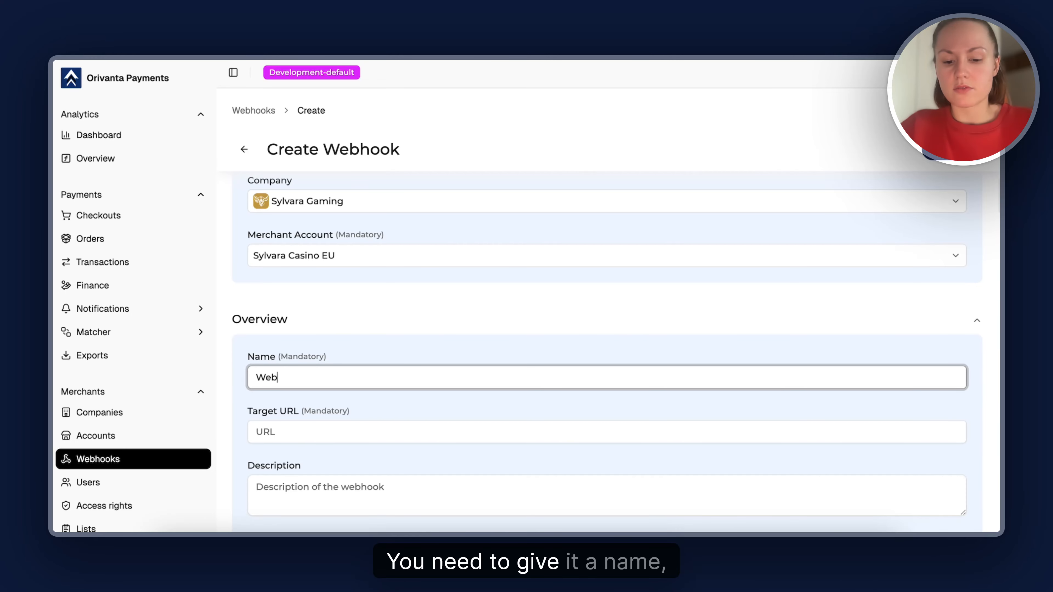
pyautogui.write('hook test 2')
pyautogui.scroll(-1, 605, 373)
pyautogui.click(358, 394)
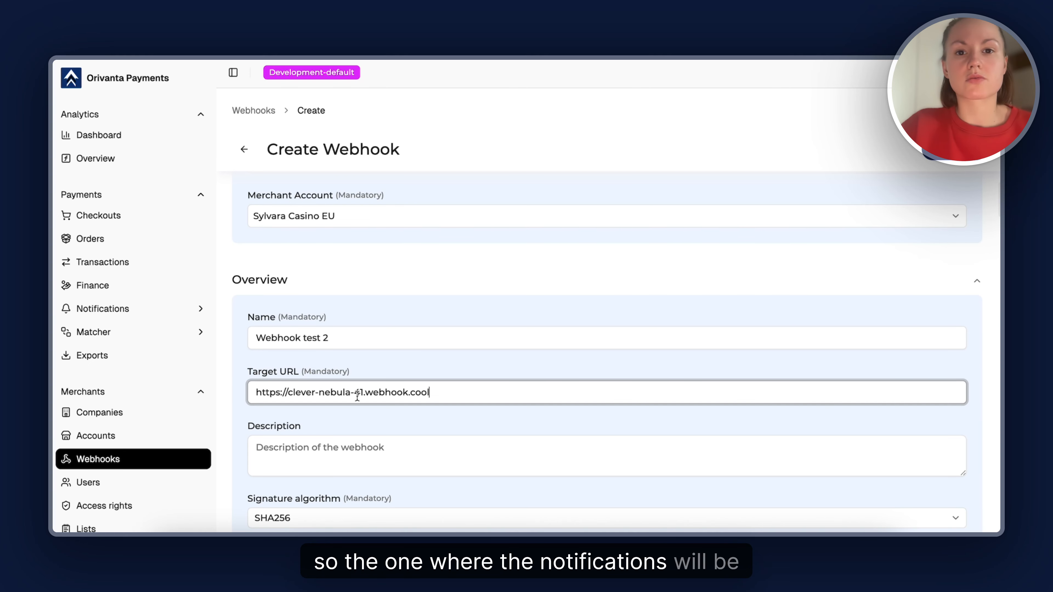
# Review the signature algorithm, the custom headers section and the available transaction, checkout, batch and finance triggers
pyautogui.scroll(-1, 358, 373)
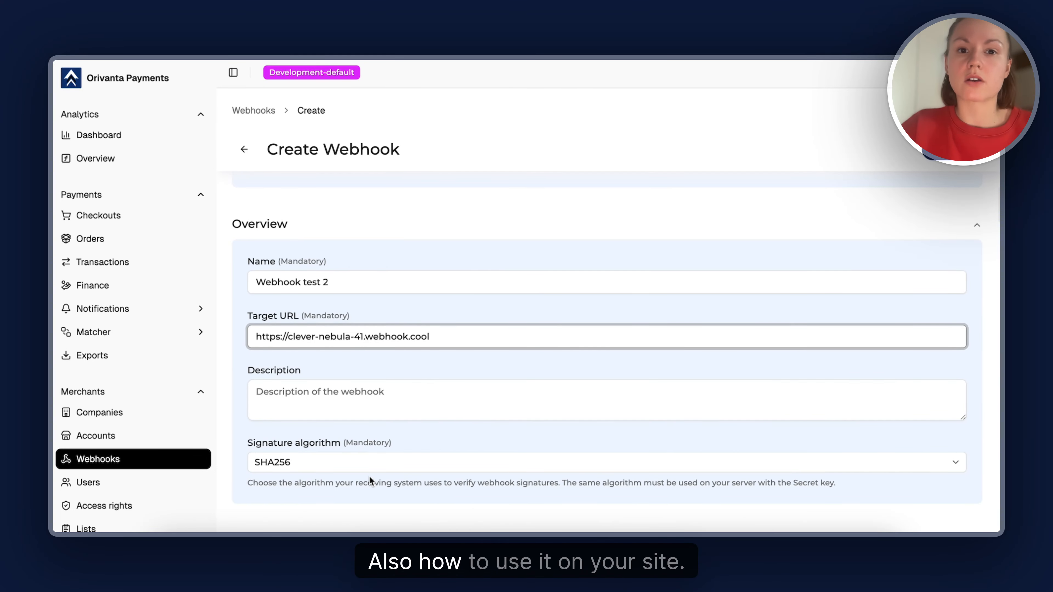
pyautogui.scroll(-4, 399, 400)
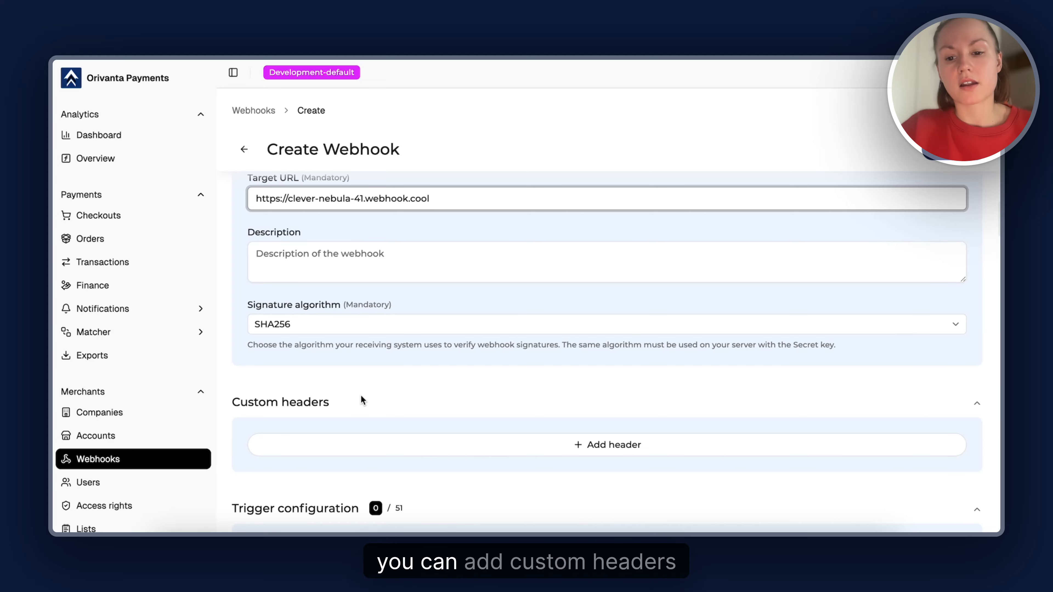
pyautogui.scroll(-1, 360, 400)
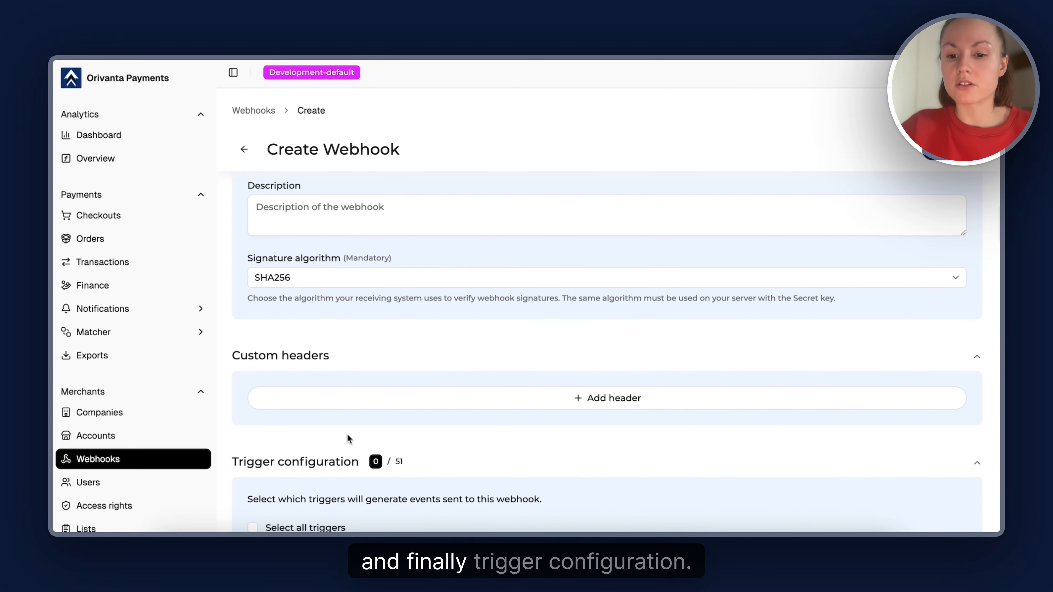
pyautogui.scroll(-3, 340, 478)
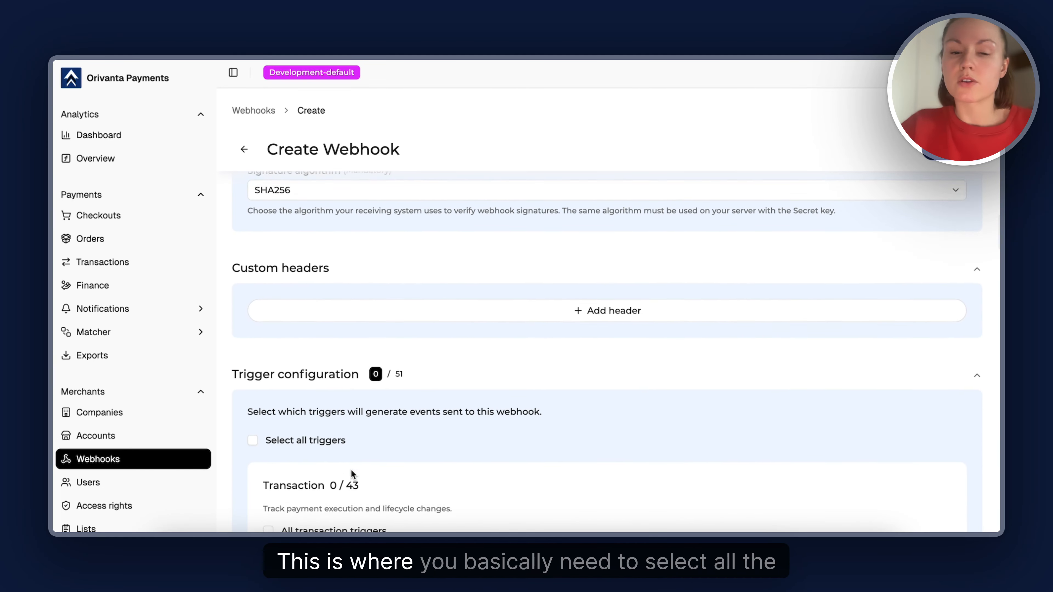
pyautogui.scroll(-2, 351, 470)
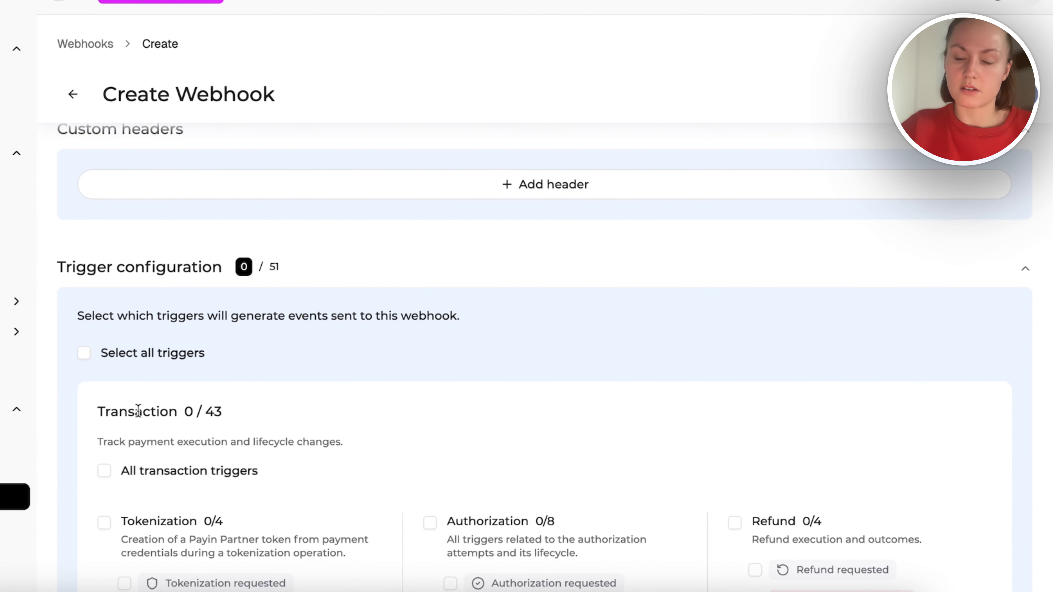
pyautogui.scroll(-4, 121, 446)
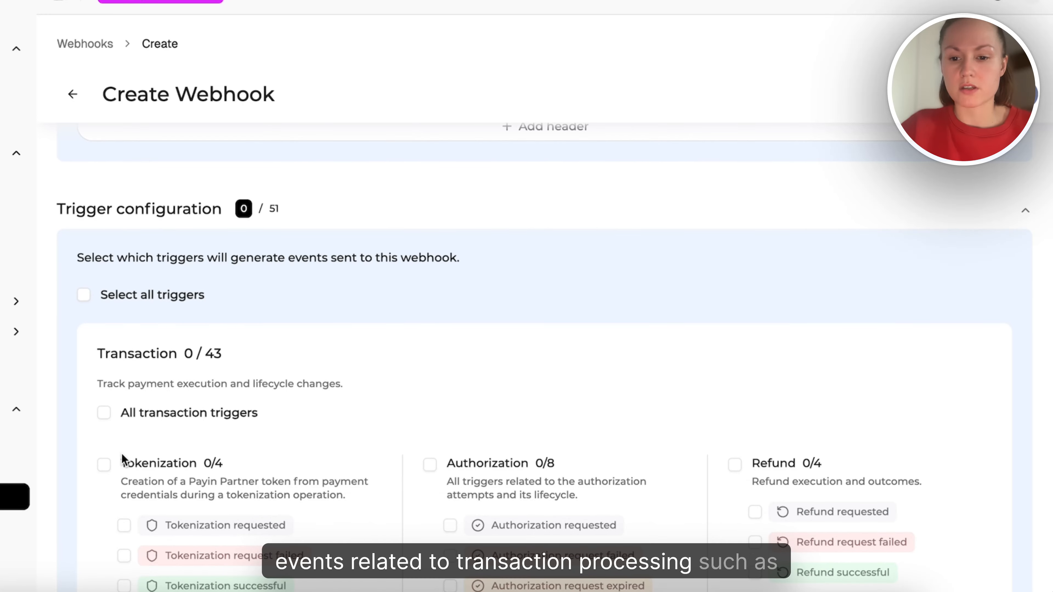
pyautogui.scroll(-4, 130, 472)
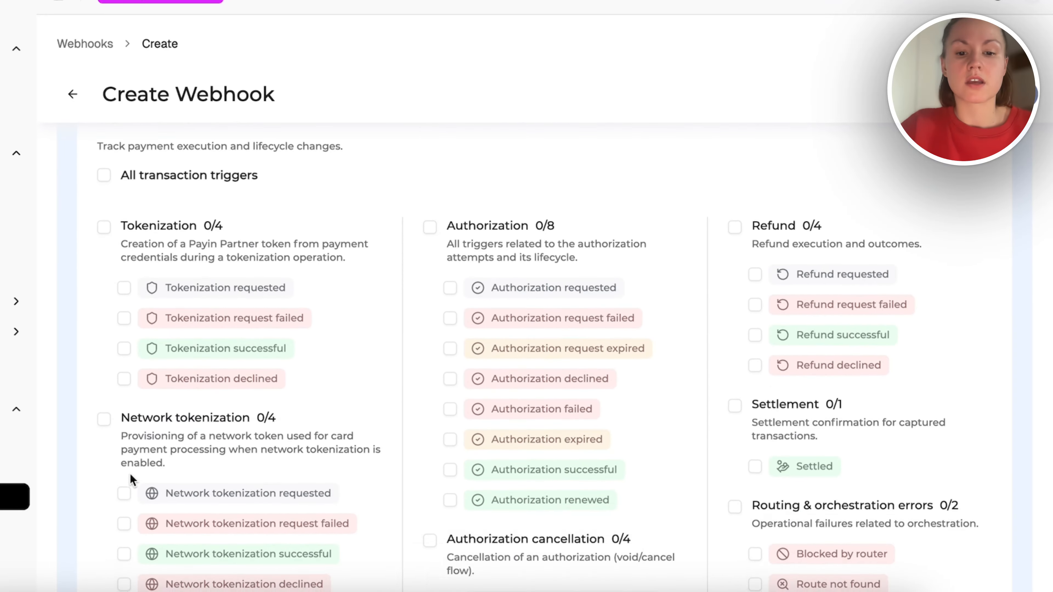
pyautogui.scroll(-3, 354, 407)
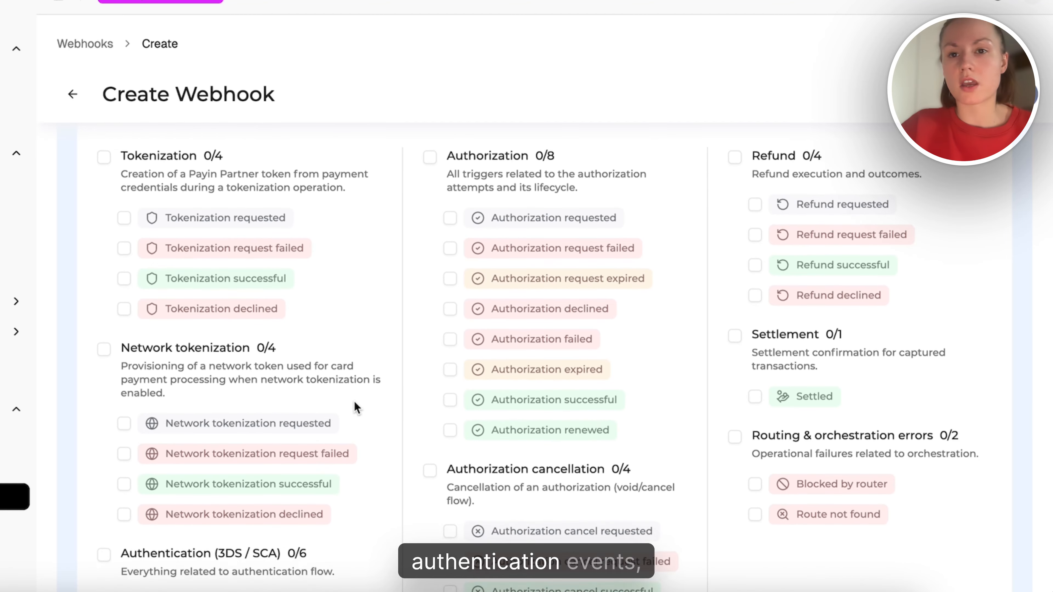
pyautogui.scroll(-15, 354, 400)
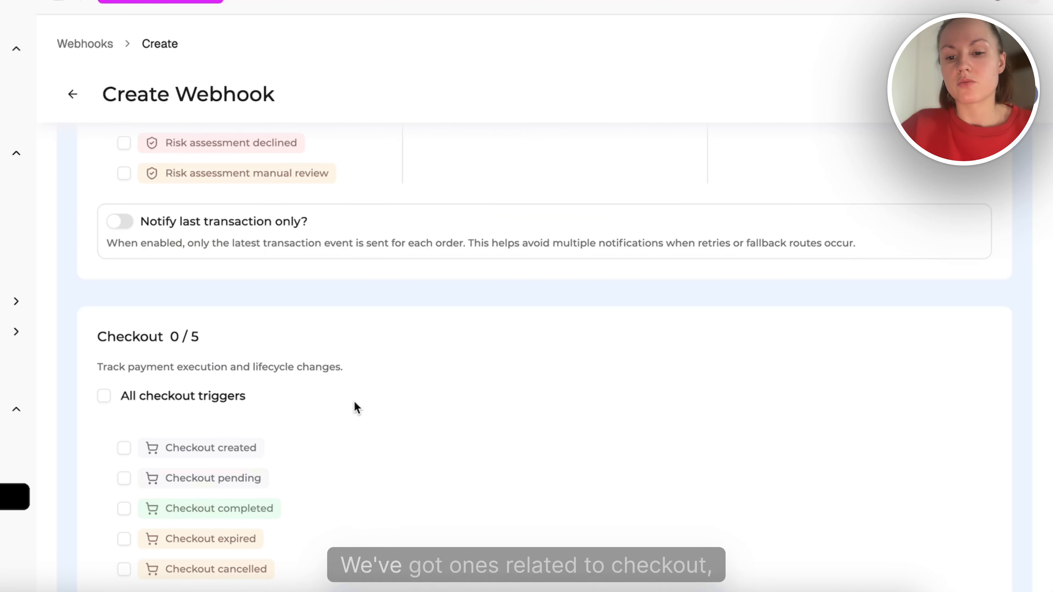
pyautogui.scroll(-9, 320, 413)
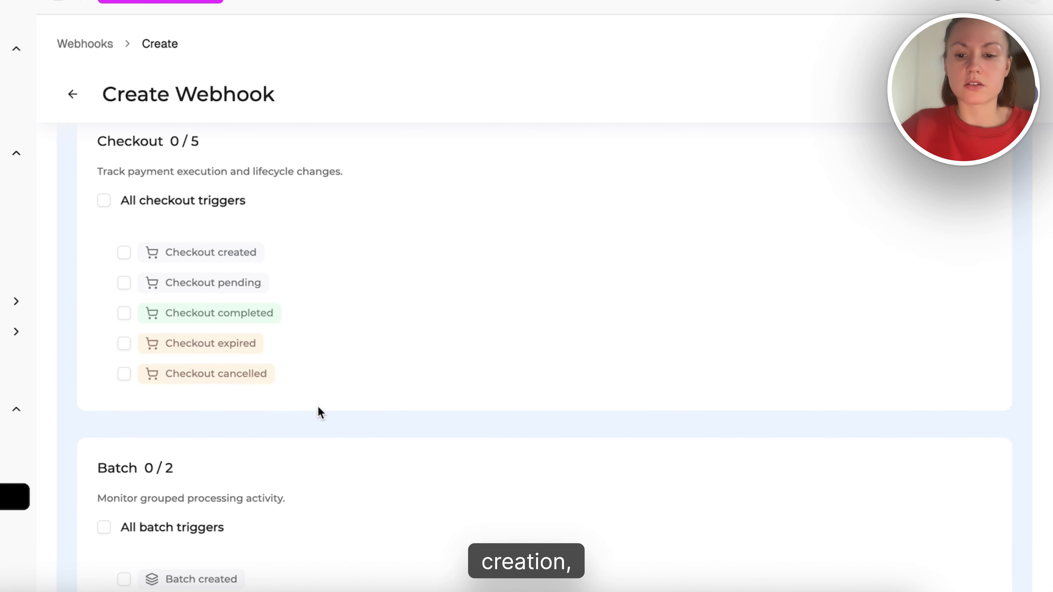
pyautogui.scroll(-1, 271, 460)
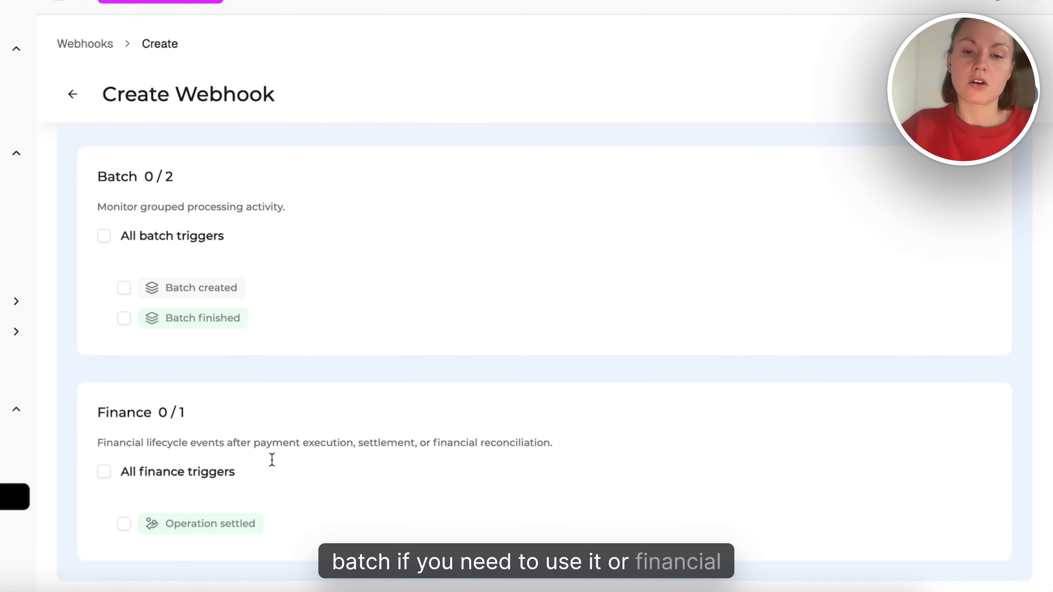
# Subscribe the webhook to all transaction triggers
pyautogui.scroll(20, 358, 430)
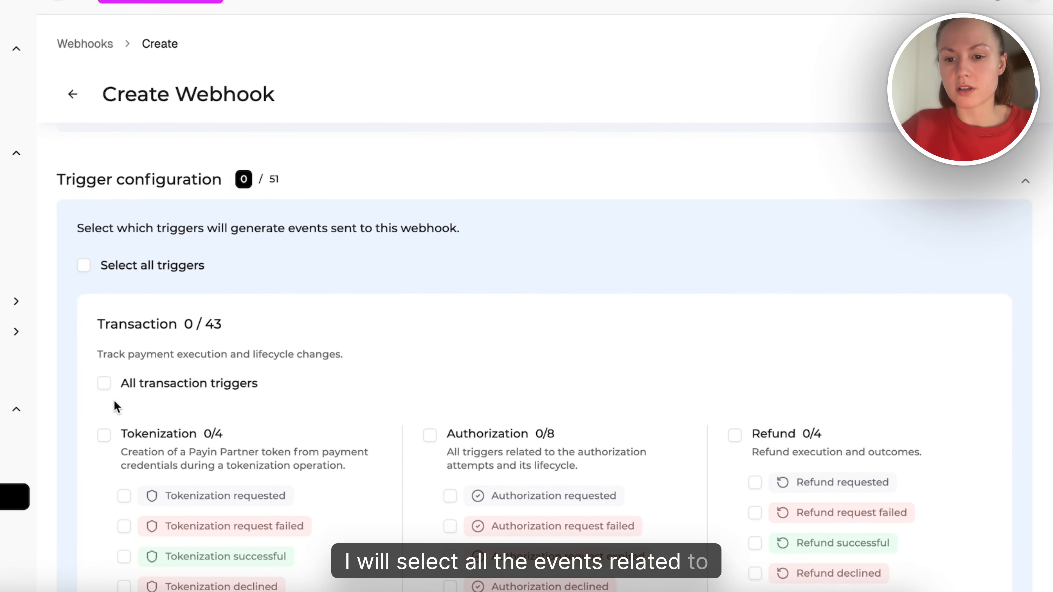
pyautogui.click(104, 385)
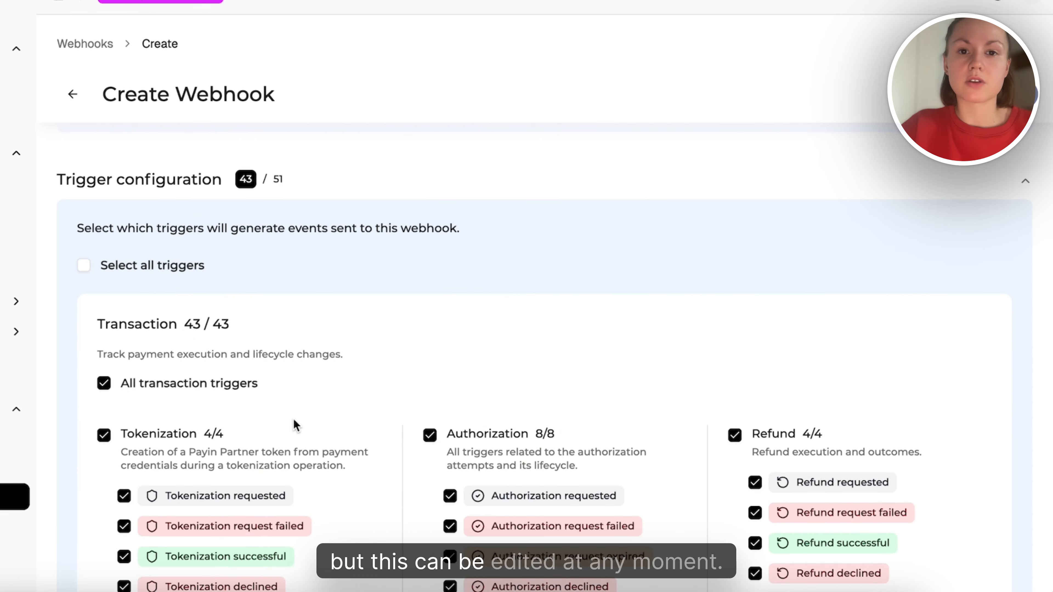
# Examine the transaction payload configurator, comparing its mandatory and optional fields with the payload preview
pyautogui.scroll(-10, 292, 418)
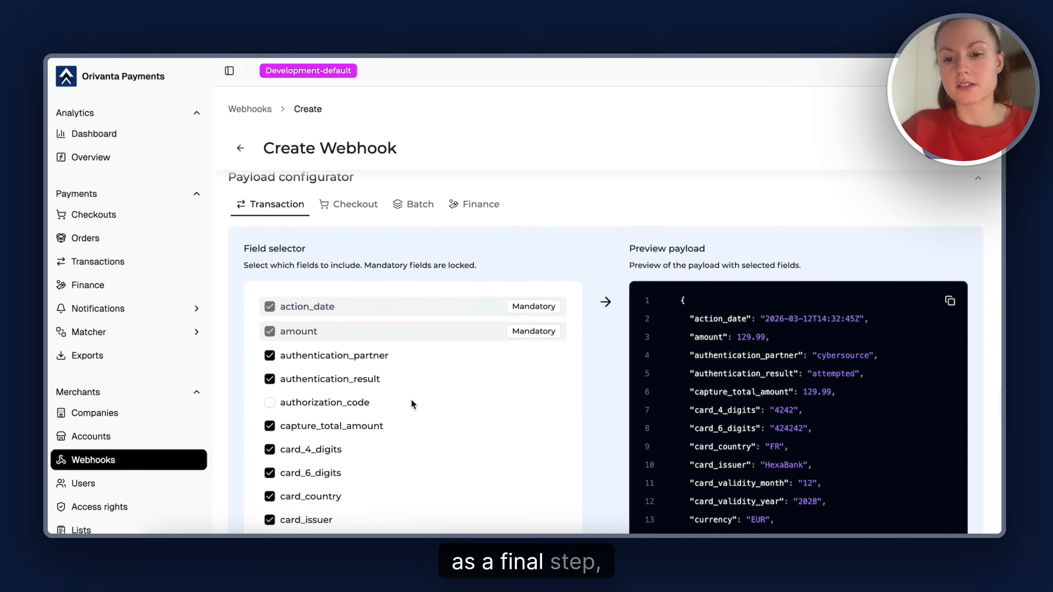
pyautogui.scroll(1, 411, 400)
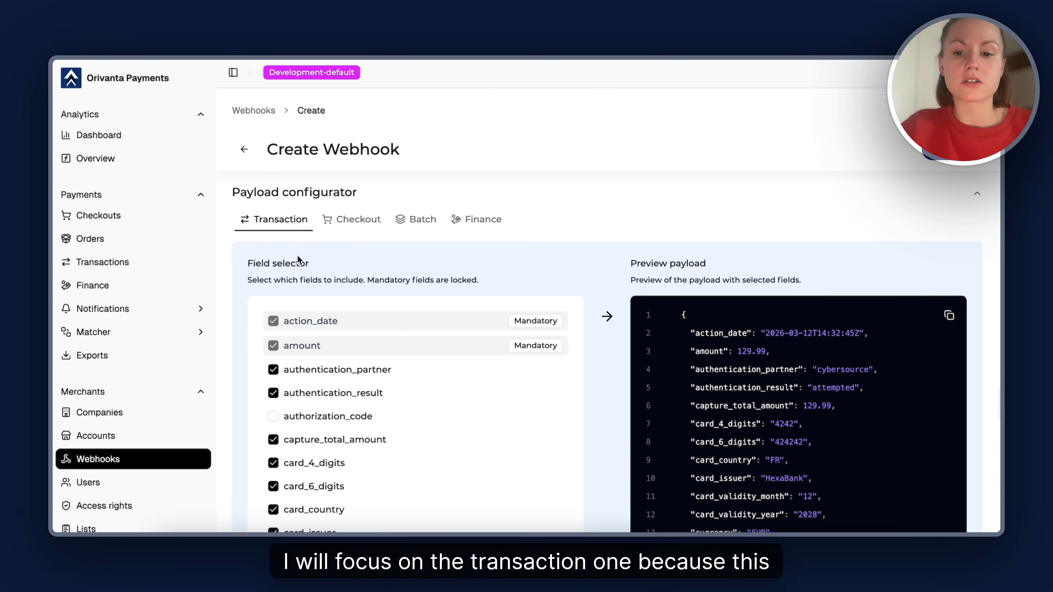
pyautogui.scroll(-5, 297, 255)
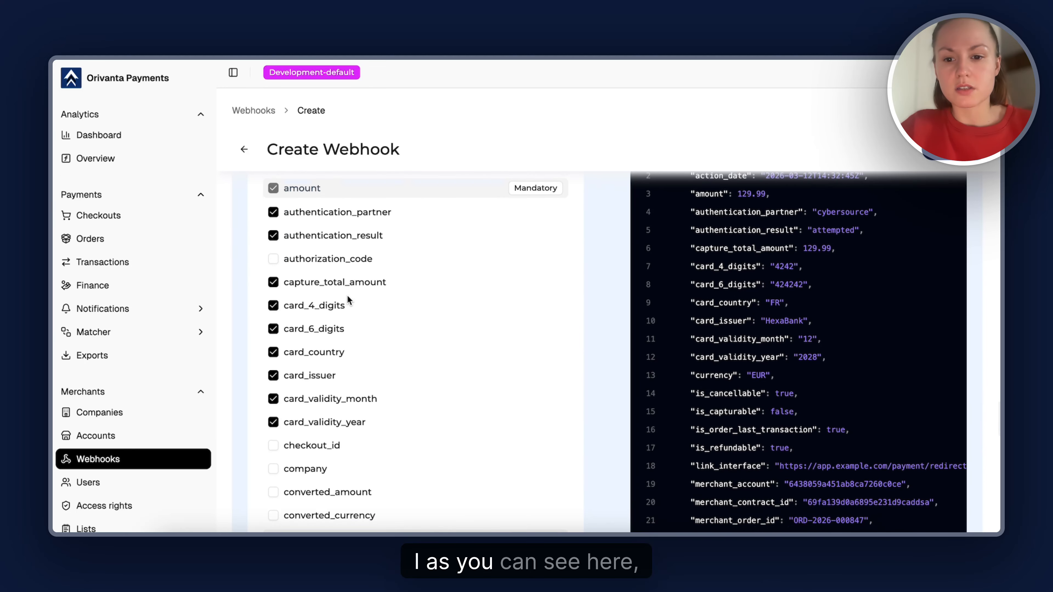
pyautogui.scroll(1, 347, 295)
pyautogui.scroll(1, 366, 406)
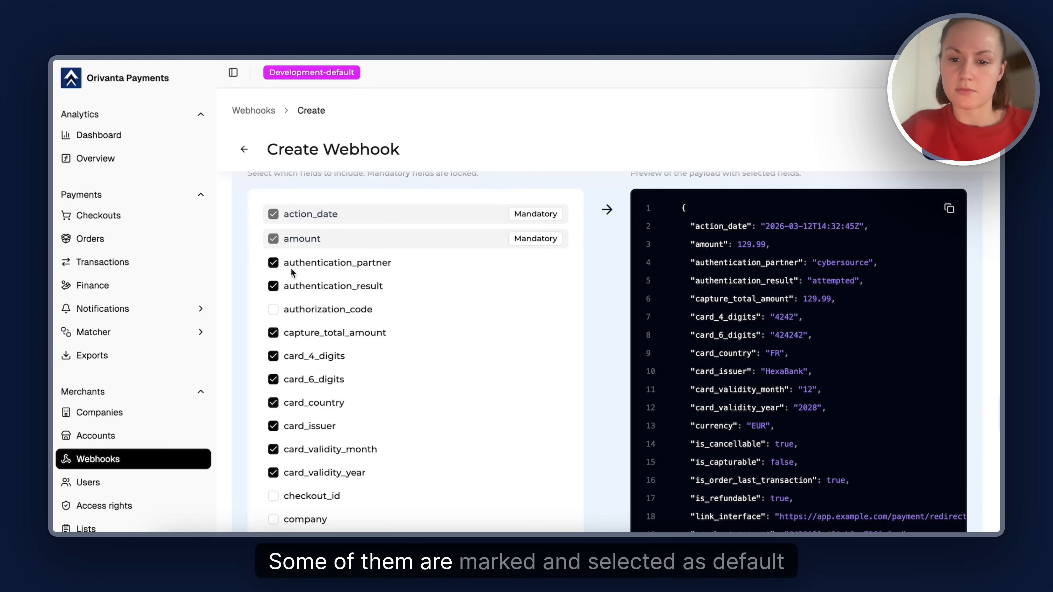
pyautogui.scroll(-7, 292, 274)
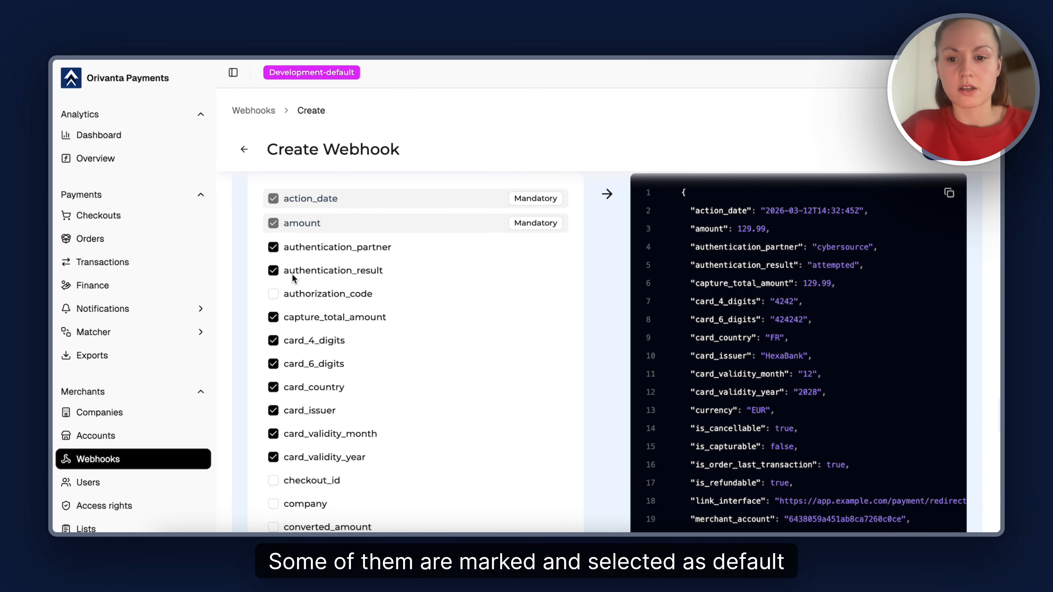
pyautogui.scroll(3, 292, 424)
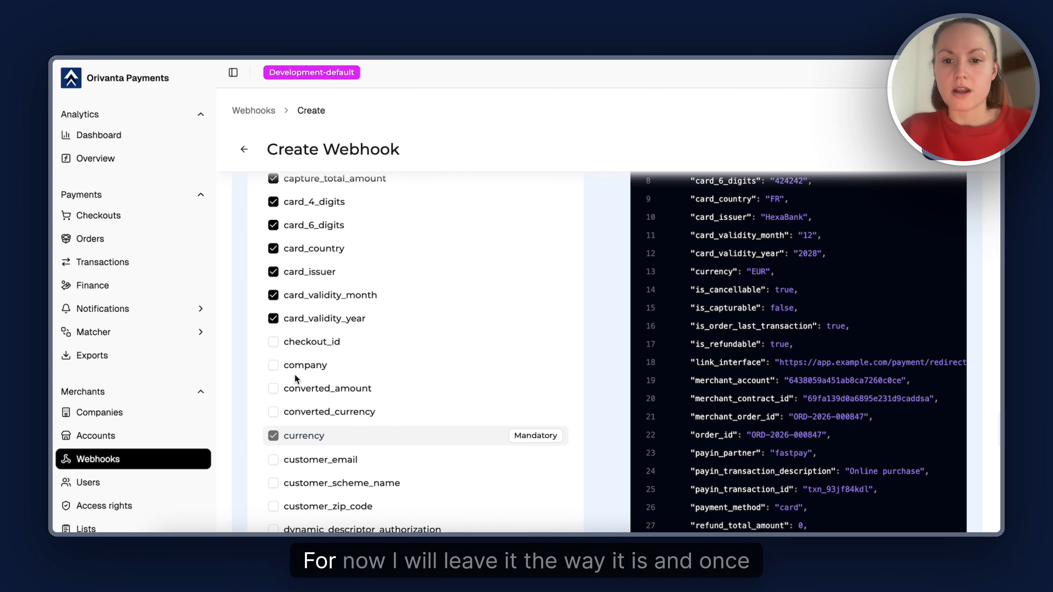
pyautogui.scroll(3, 321, 283)
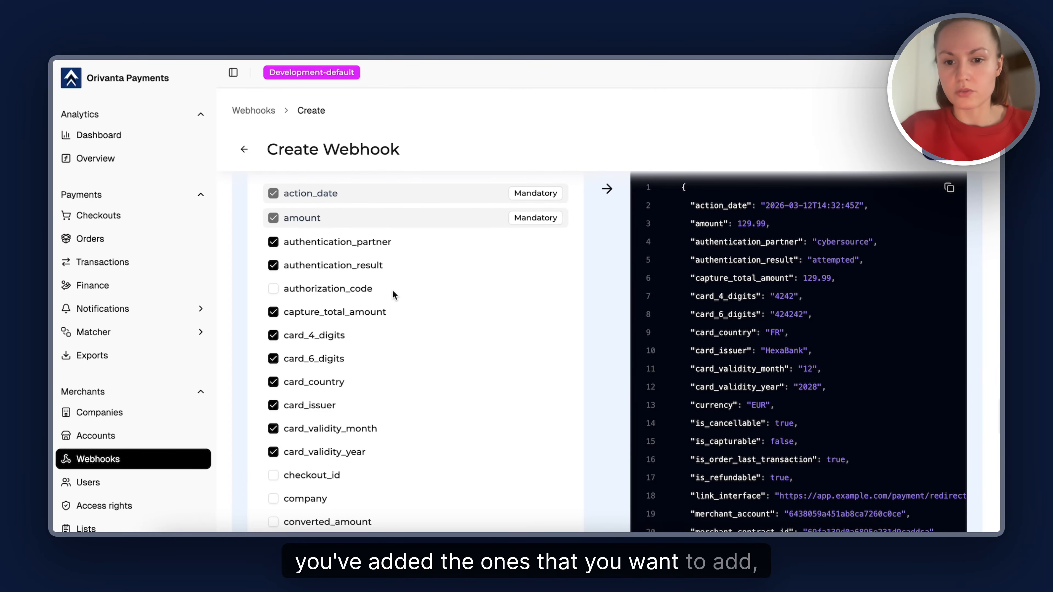
pyautogui.scroll(1, 622, 266)
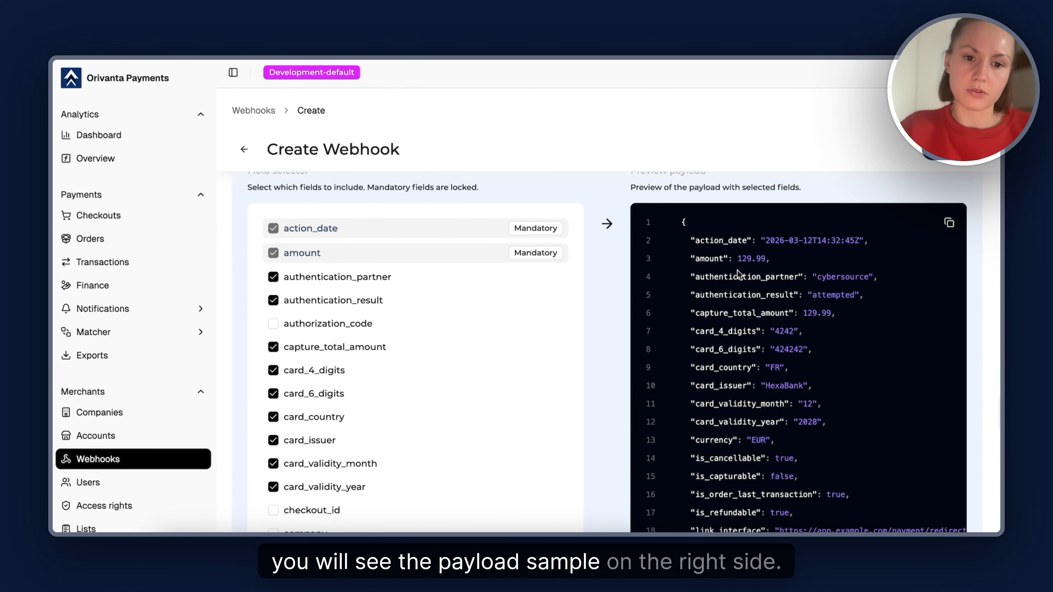
pyautogui.scroll(1, 737, 270)
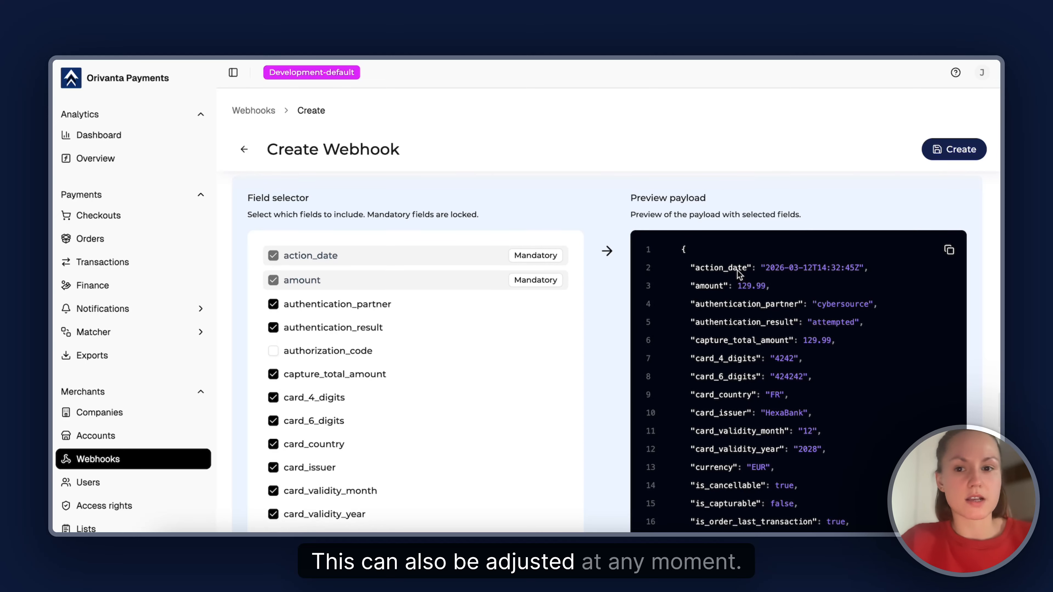
# Create the webhook with the default transaction payload fields
pyautogui.scroll(-3, 737, 270)
pyautogui.scroll(2, 740, 268)
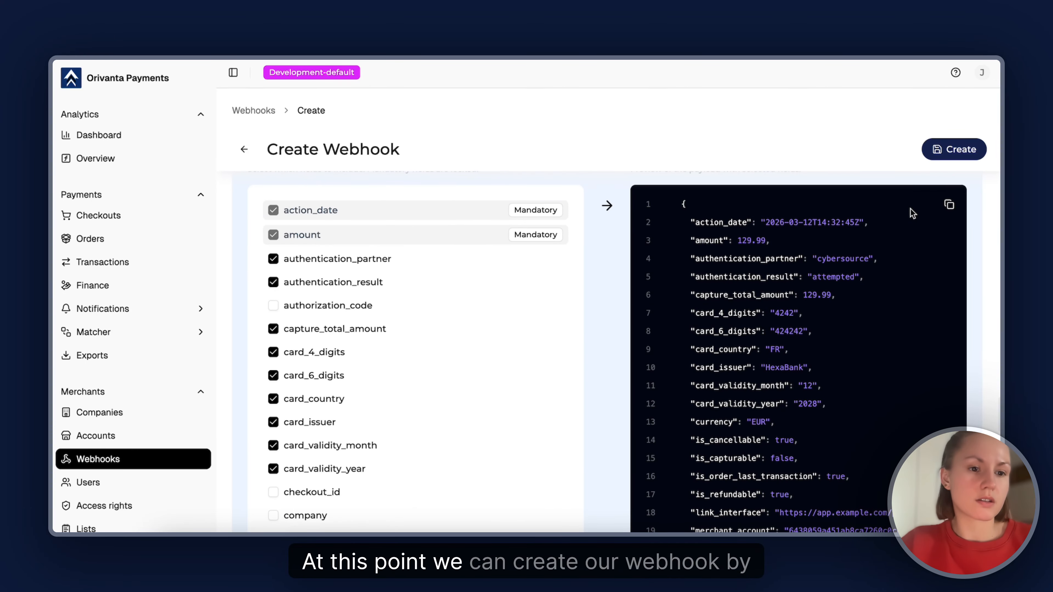
pyautogui.click(950, 151)
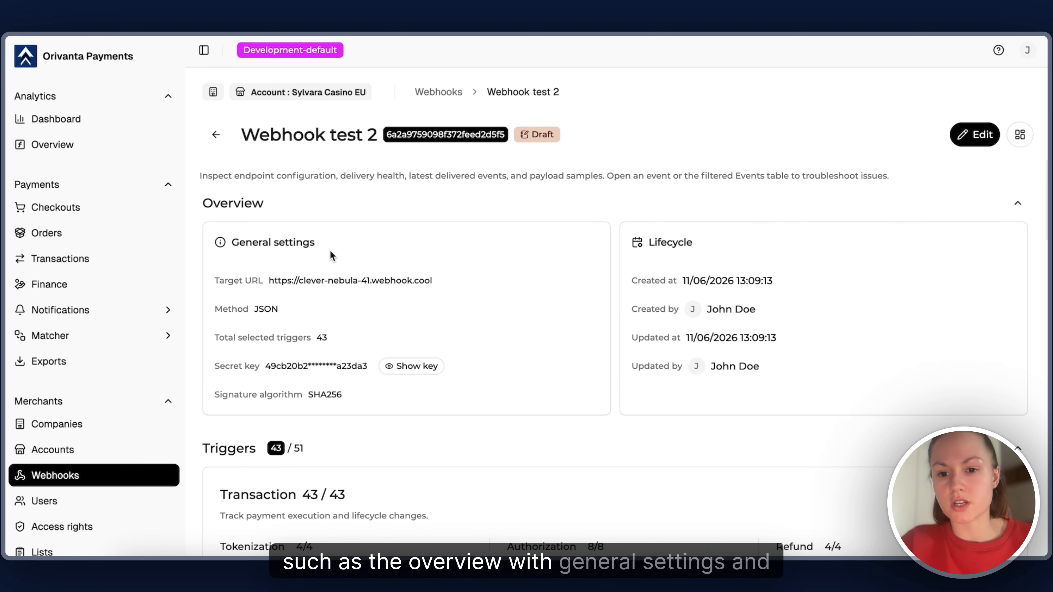
# Review the draft webhook's general settings, subscribed triggers and sample transaction payload
pyautogui.scroll(-20, 587, 329)
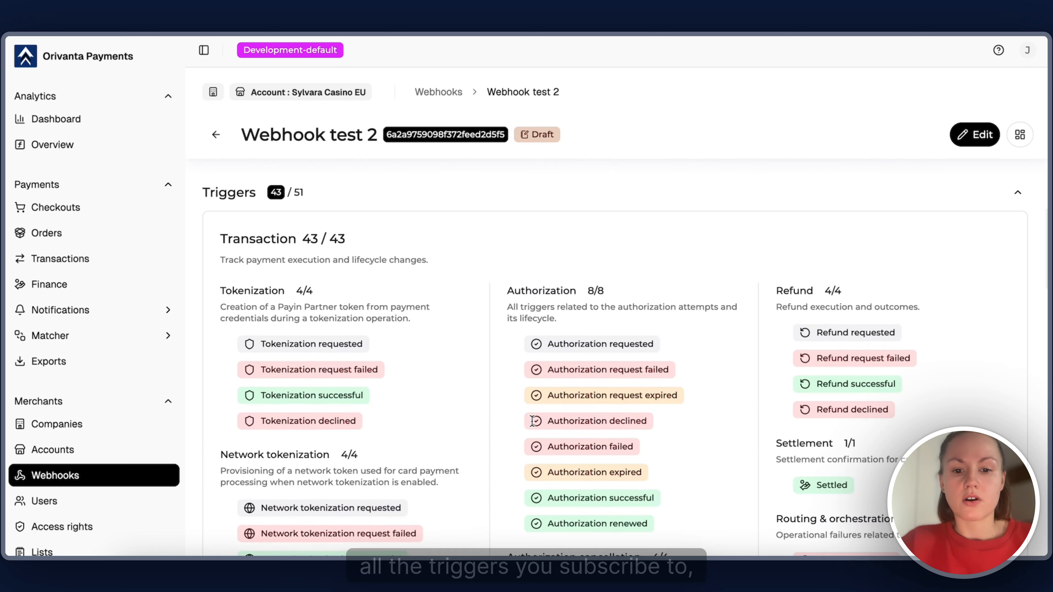
pyautogui.scroll(-7, 532, 422)
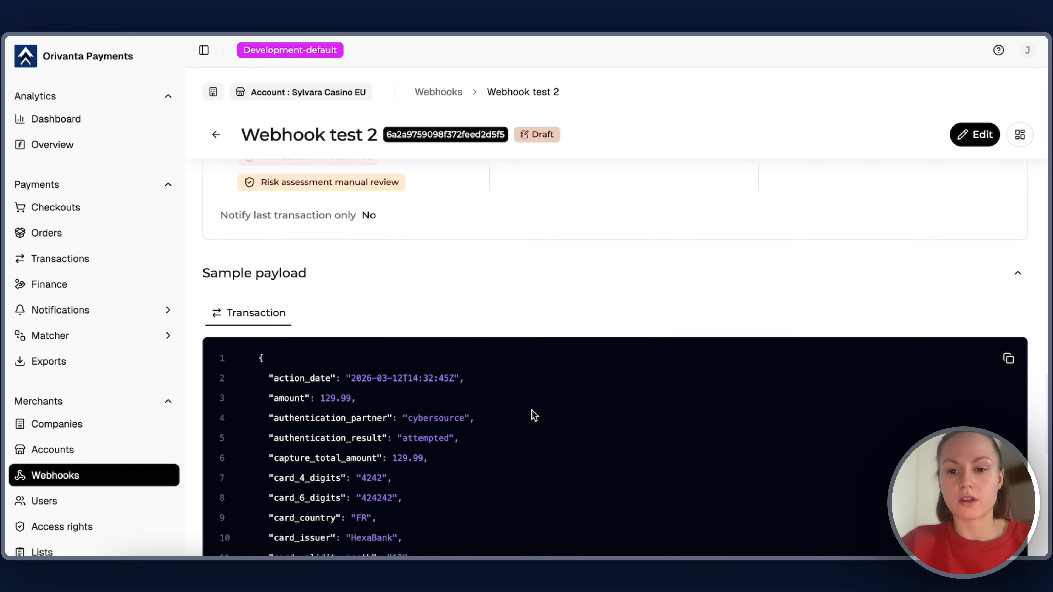
pyautogui.scroll(20, 477, 374)
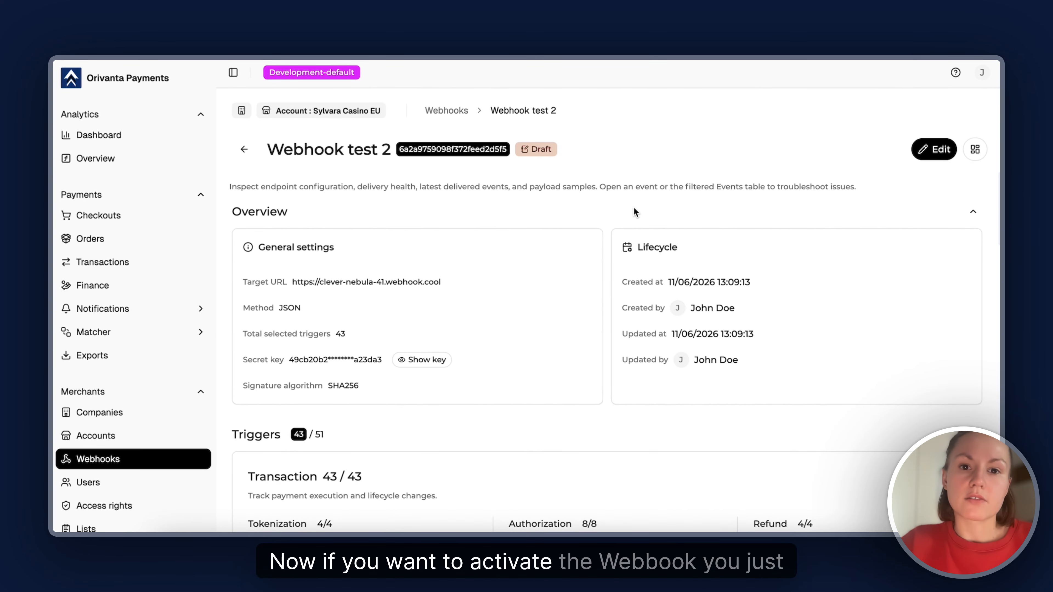
# Test the draft webhook with a synthetic Authorization successful event and publish it
pyautogui.click(927, 154)
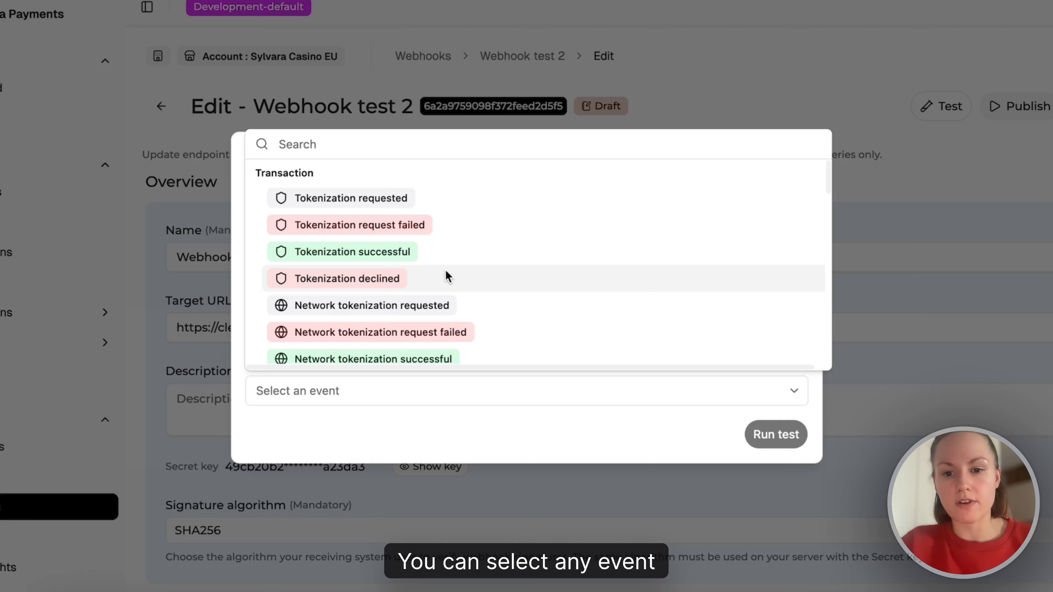
pyautogui.scroll(-5, 468, 279)
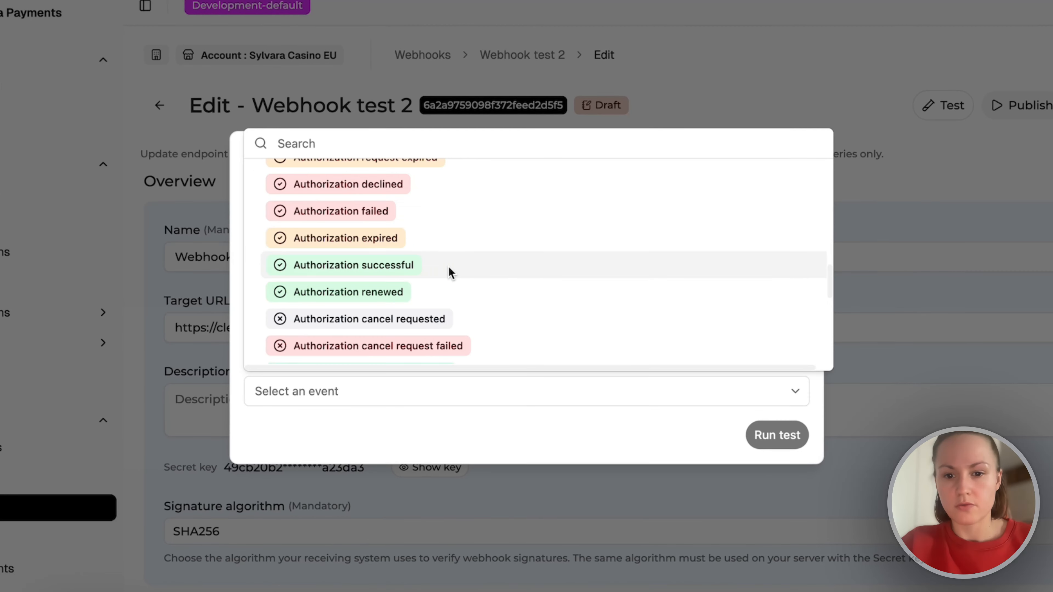
pyautogui.click(451, 273)
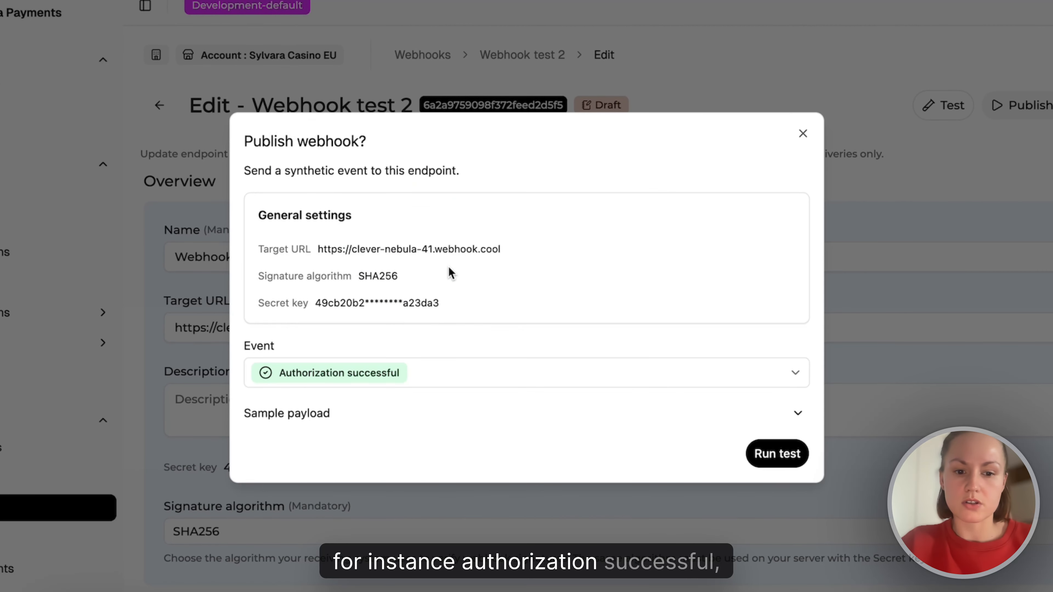
pyautogui.click(771, 468)
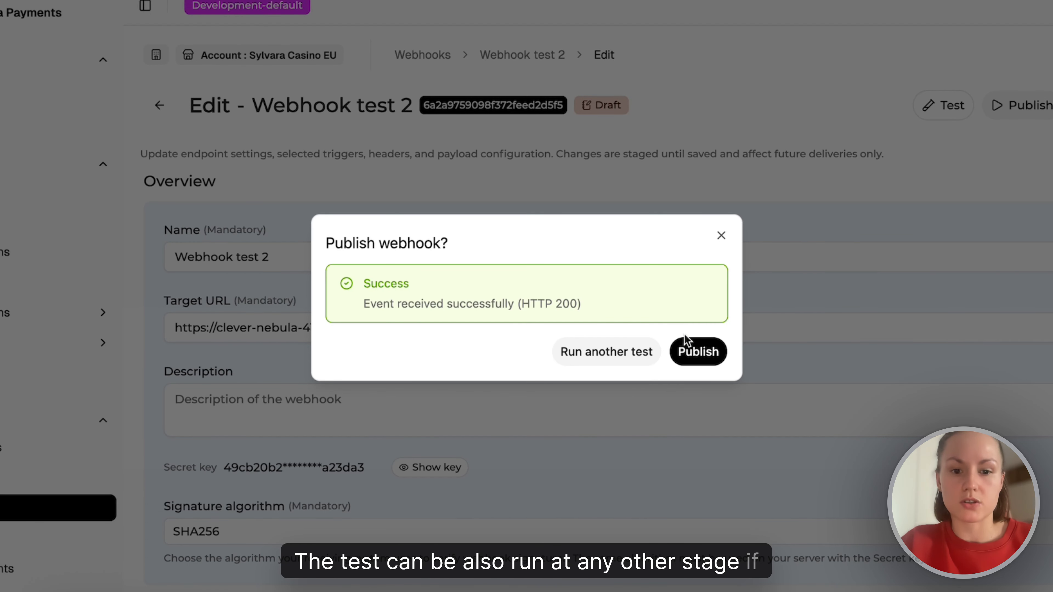
pyautogui.click(696, 351)
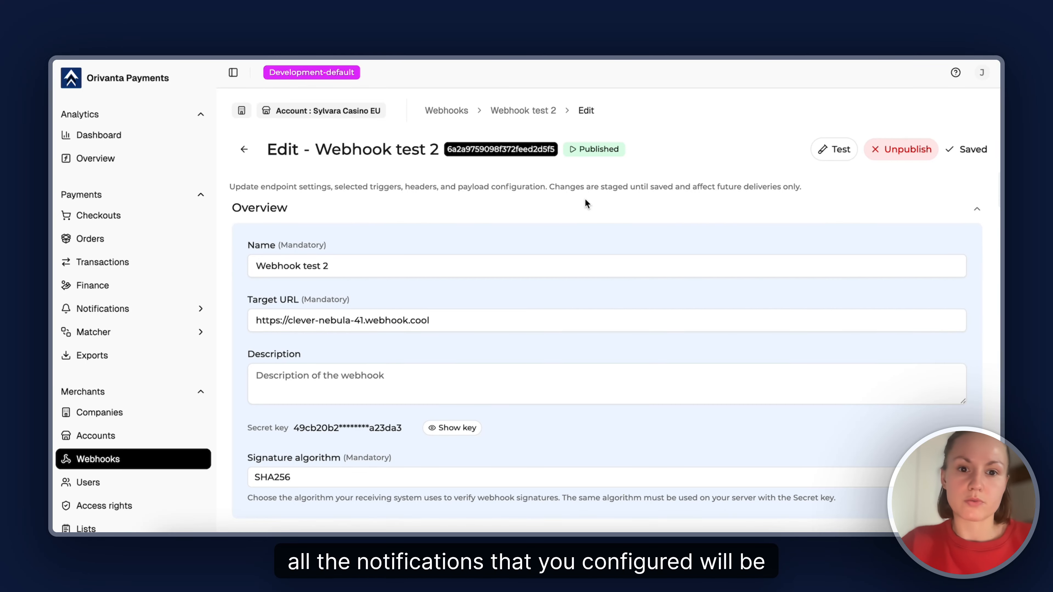
# Review the published Webhook test 2's metrics, triggers, sample payload and payment events, and open those events in the notification log
pyautogui.scroll(-2, 585, 199)
pyautogui.click(201, 459)
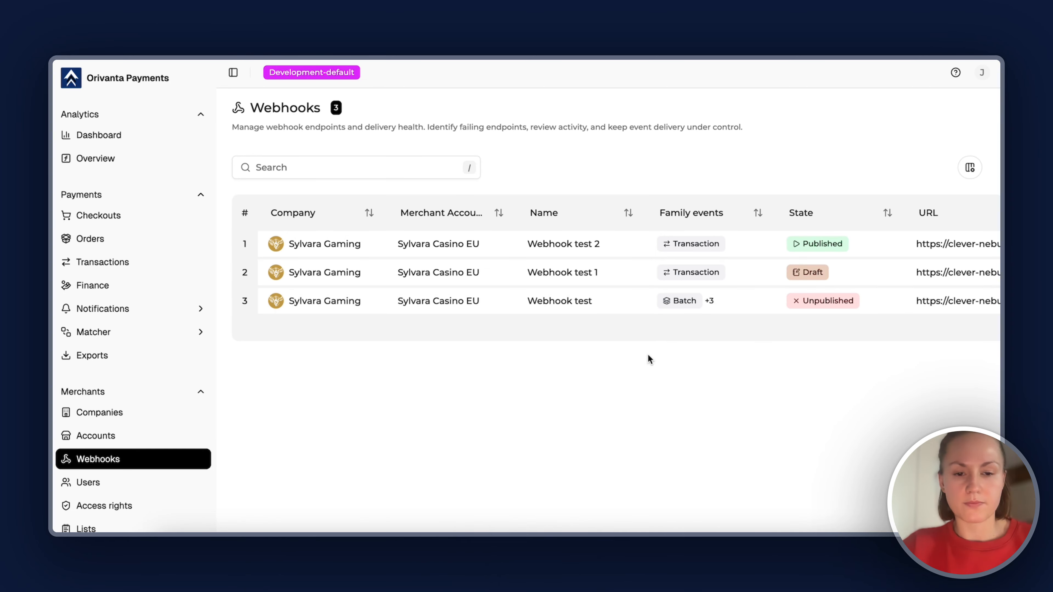
pyautogui.click(625, 256)
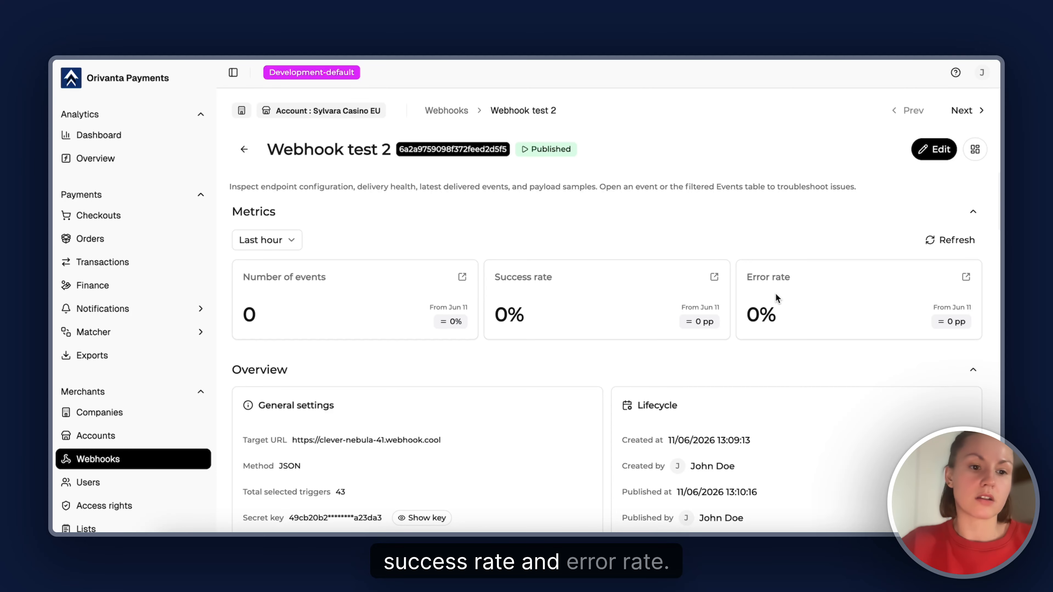
pyautogui.scroll(-20, 665, 359)
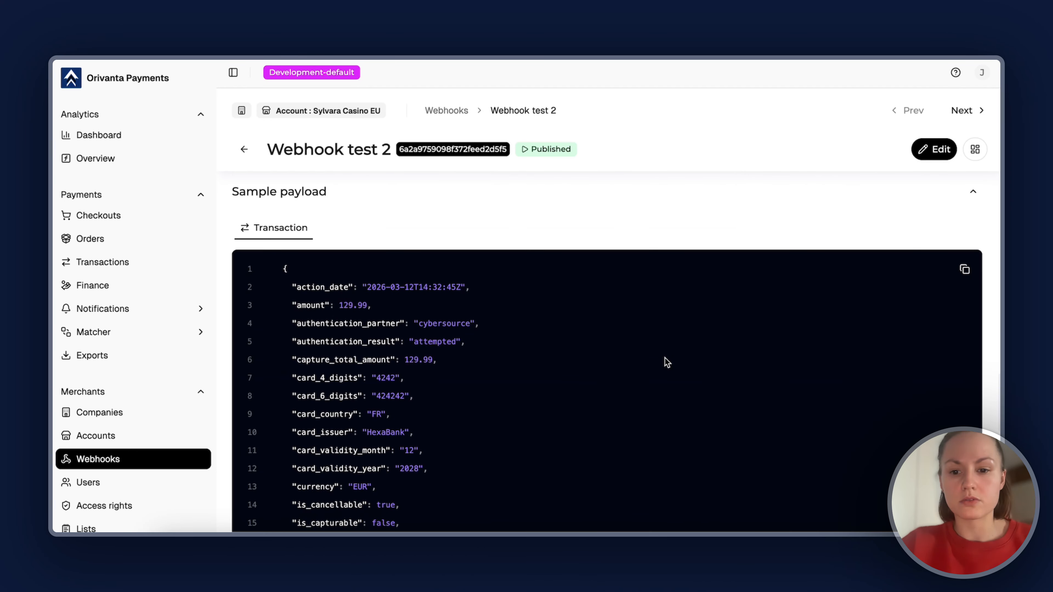
pyautogui.scroll(10, 665, 357)
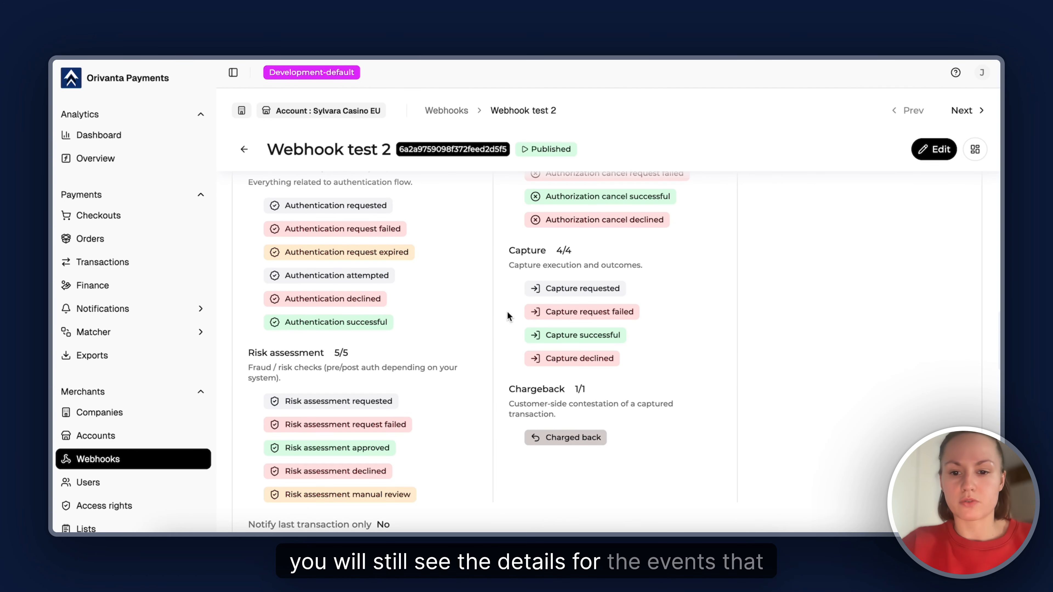
pyautogui.scroll(-10, 495, 335)
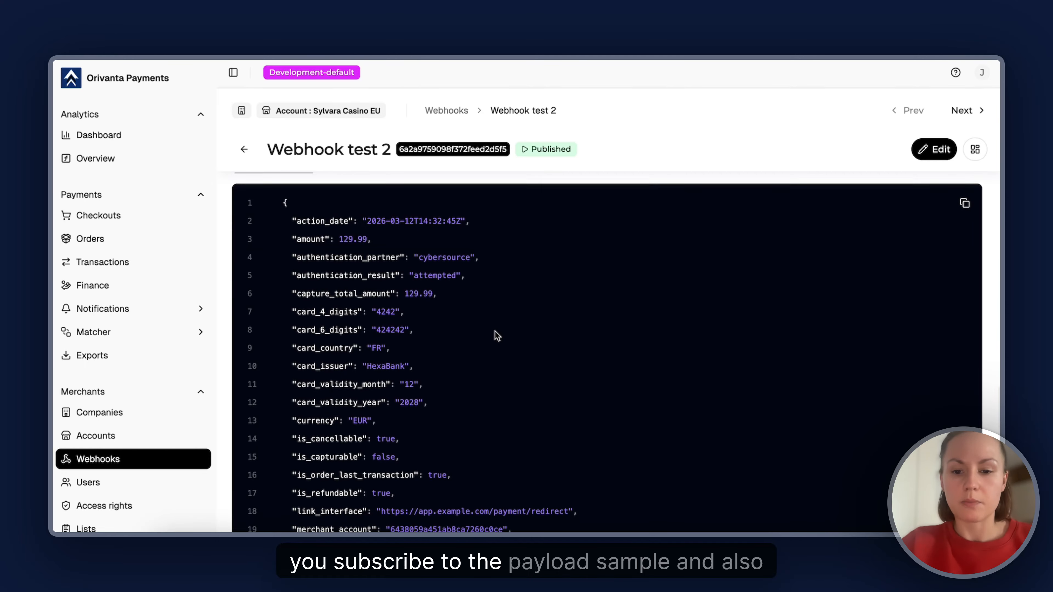
pyautogui.scroll(-3, 494, 331)
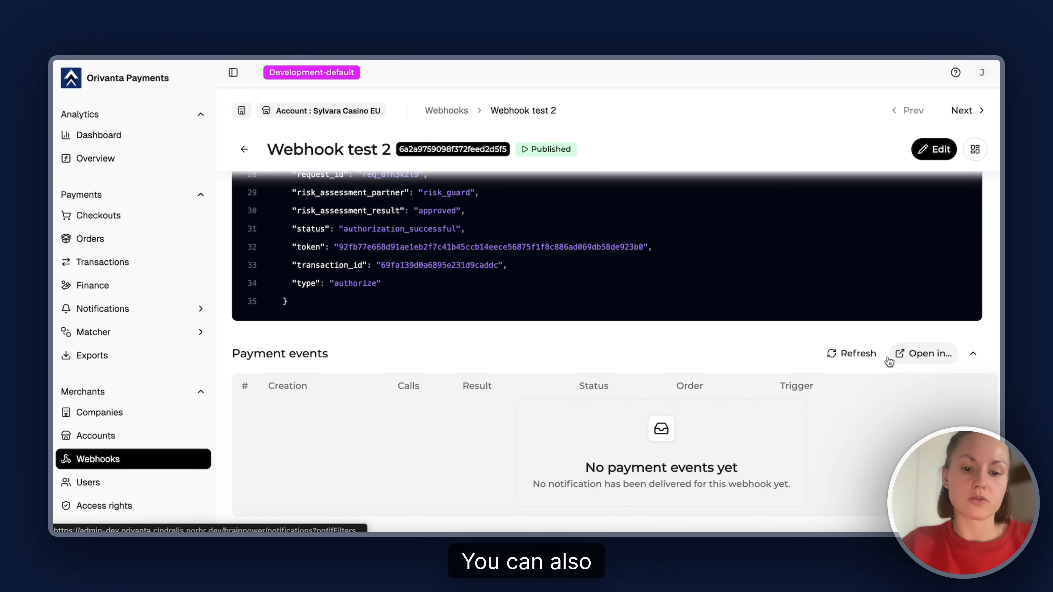
pyautogui.click(919, 360)
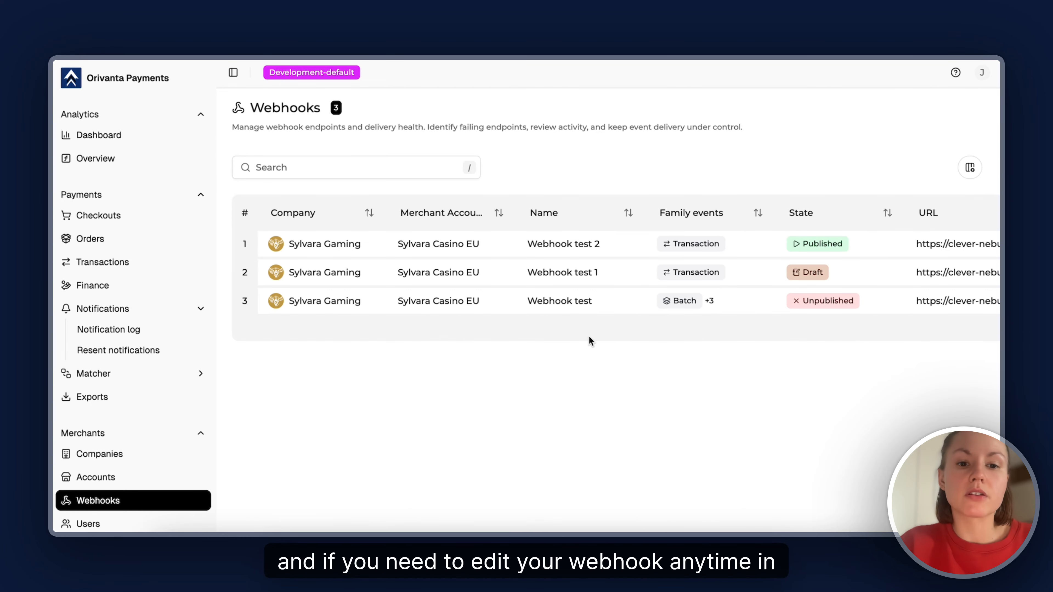
# Add the company field to Webhook test 2's transaction payload and save the webhook
pyautogui.click(554, 249)
pyautogui.click(934, 151)
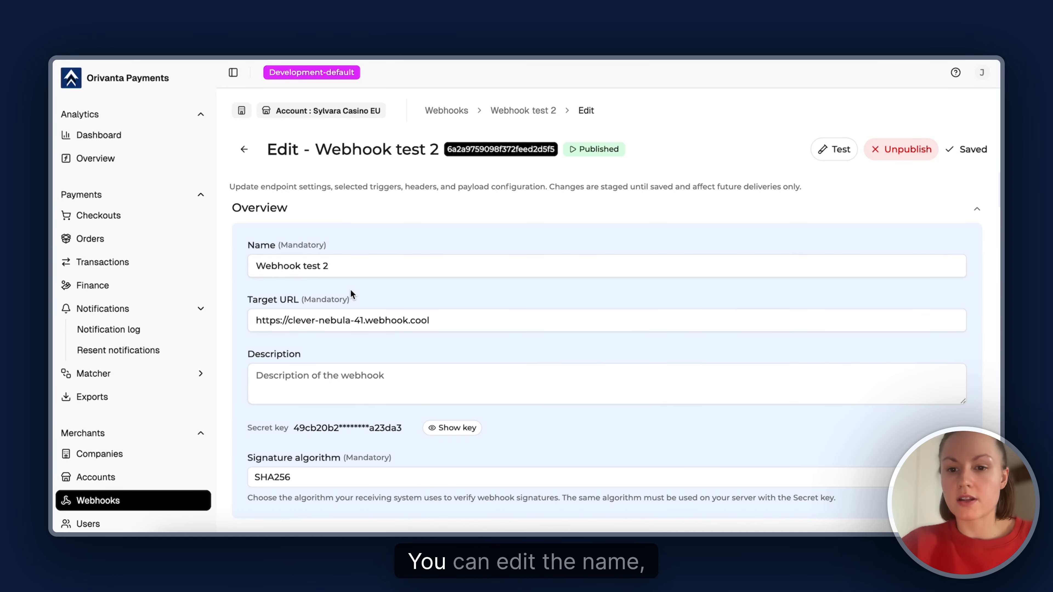
pyautogui.scroll(-6, 478, 319)
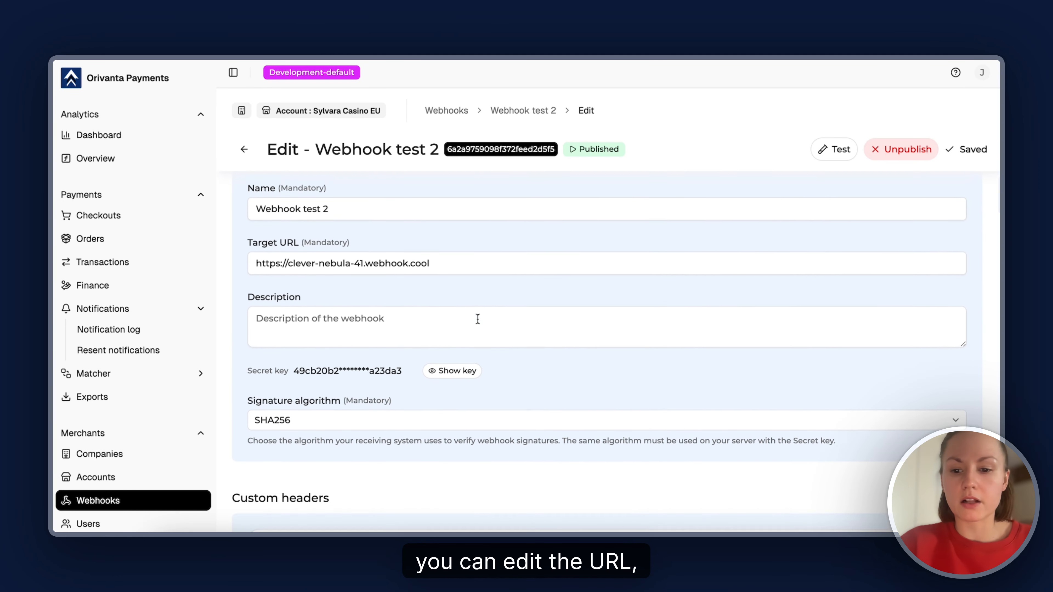
pyautogui.scroll(-15, 432, 412)
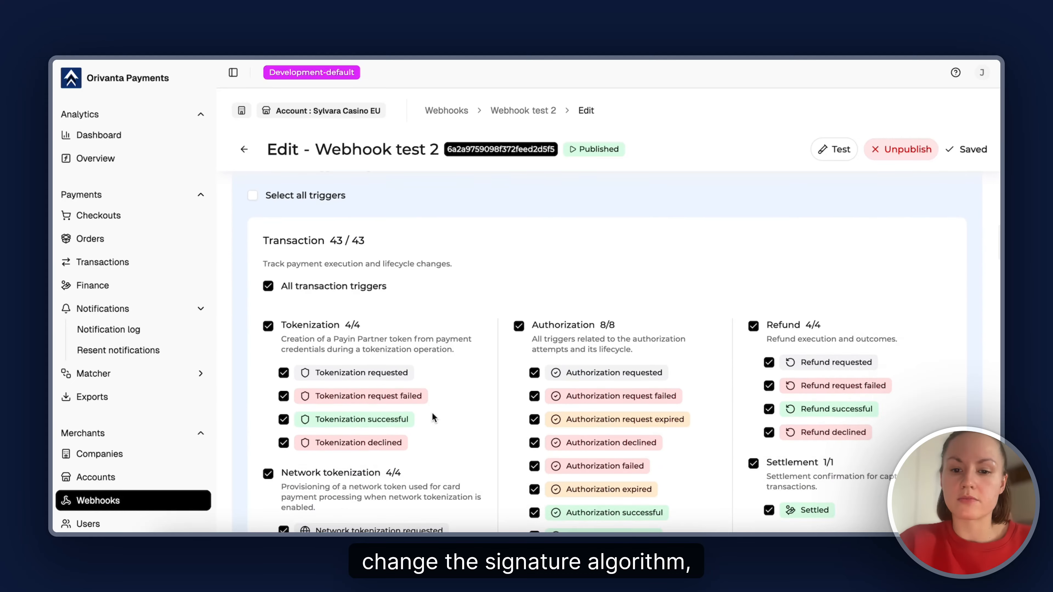
pyautogui.scroll(-20, 432, 413)
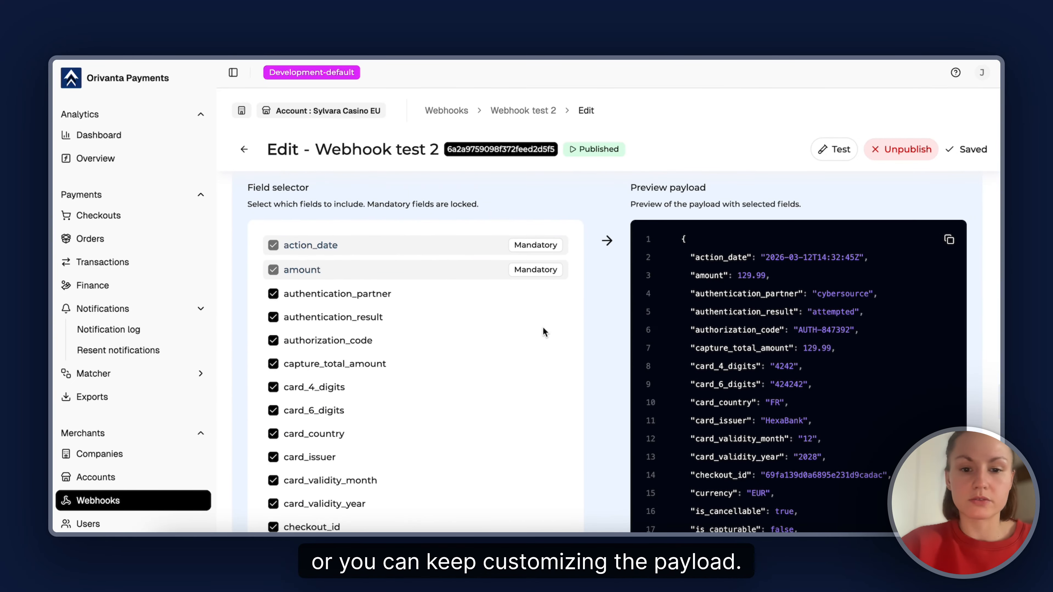
pyautogui.scroll(-3, 479, 350)
pyautogui.click(274, 419)
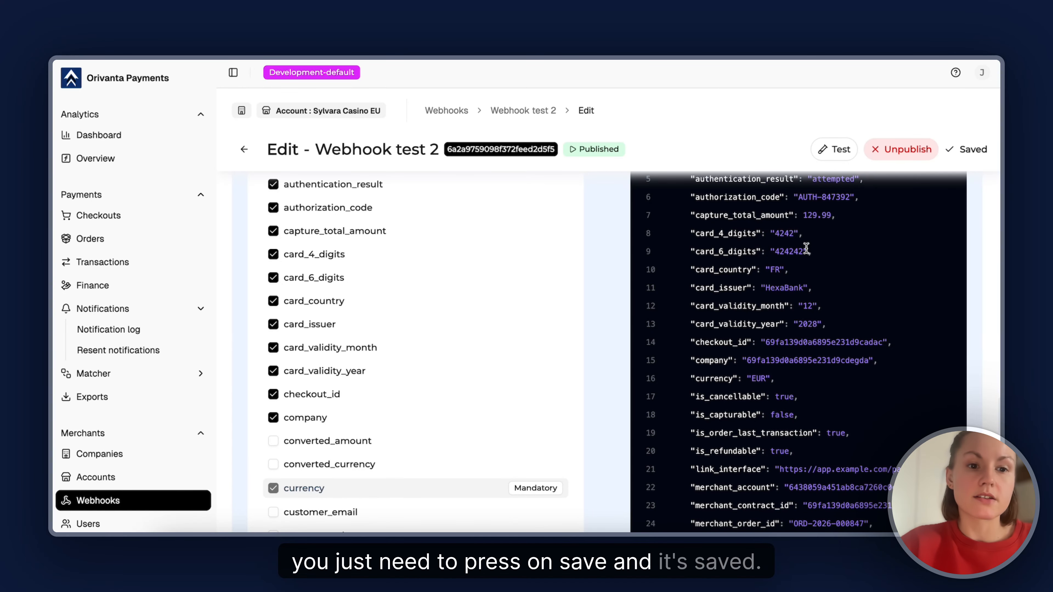
# Look at the synthetic event test for Webhook test 2 without running it, and return to the webhooks list
pyautogui.click(819, 161)
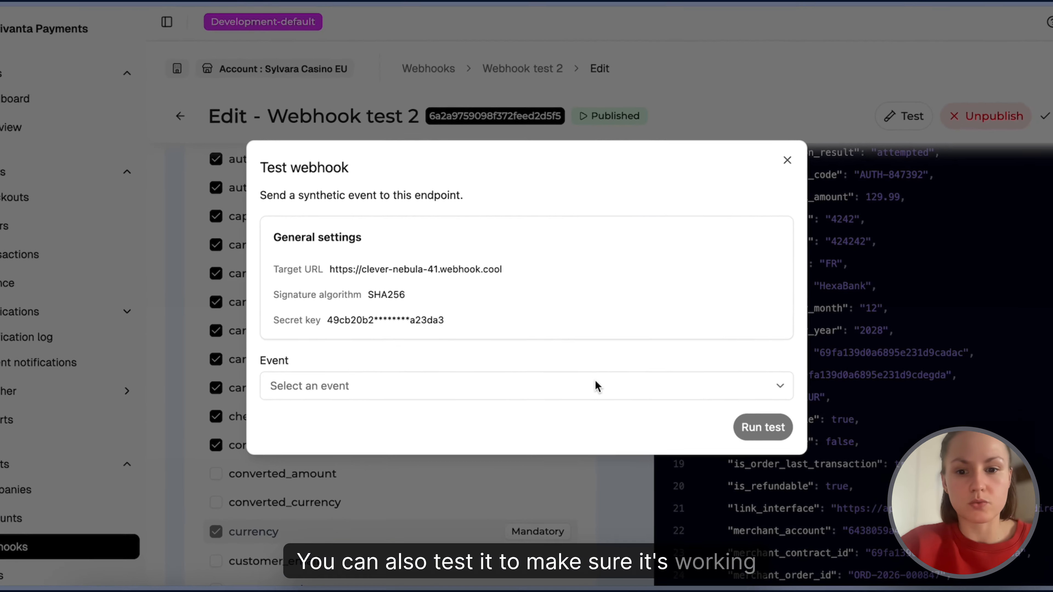
pyautogui.click(572, 362)
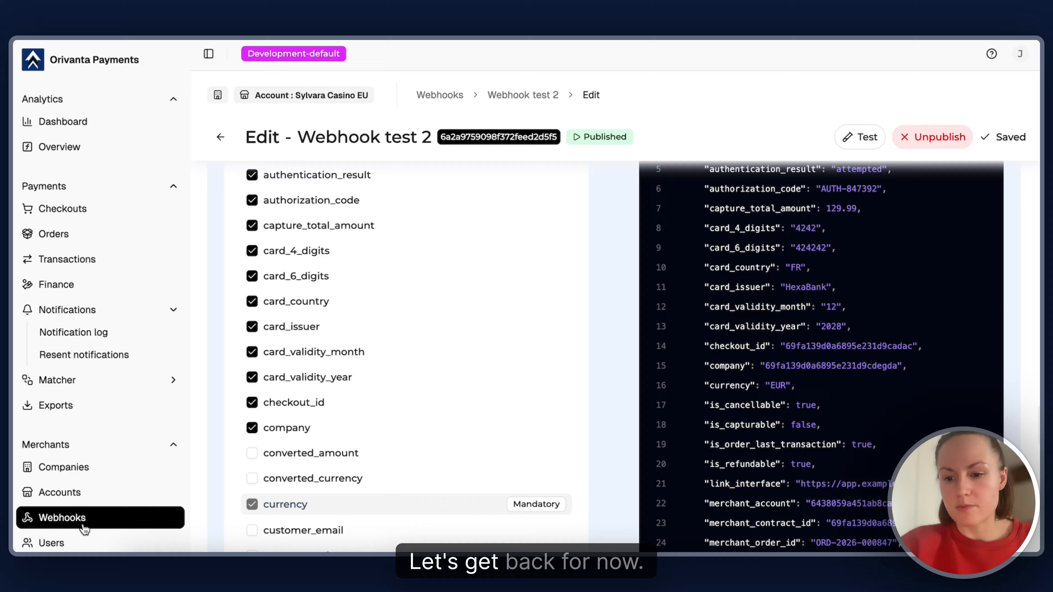
pyautogui.click(85, 527)
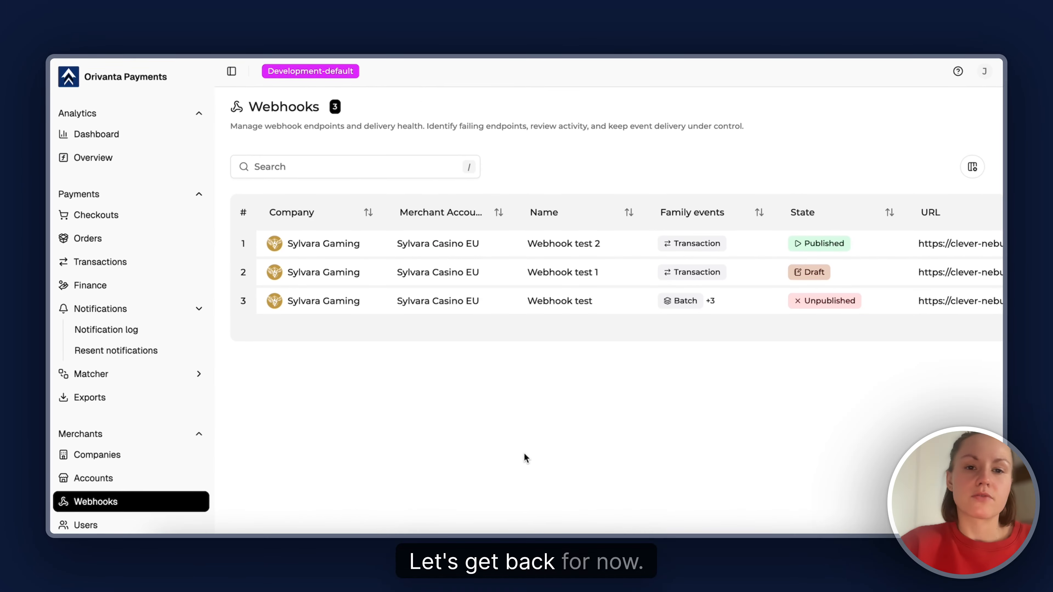